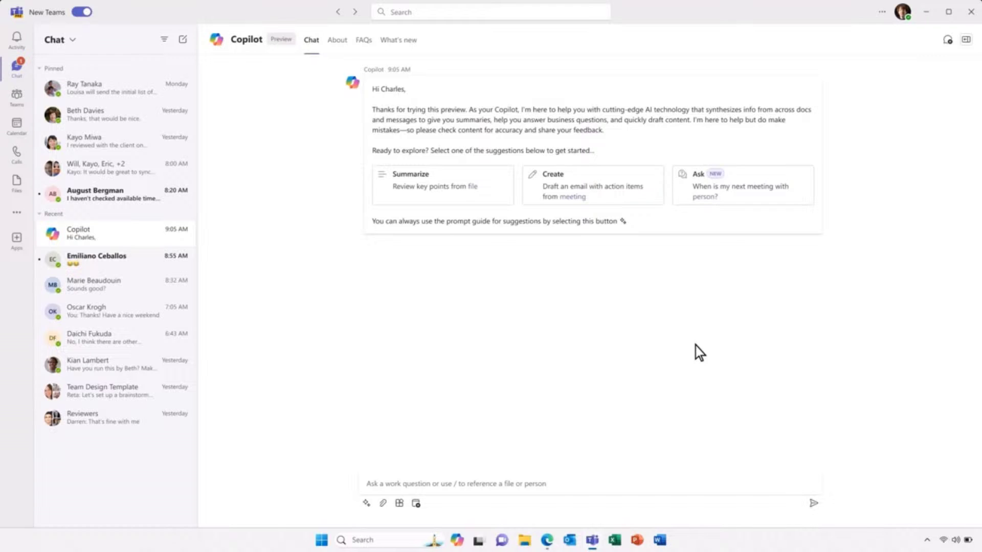
Ask Teams Copilot 'What are the lead times with Supplier Alpine Ski House?'
{"action": "left_click", "coordinate": [555, 485]}
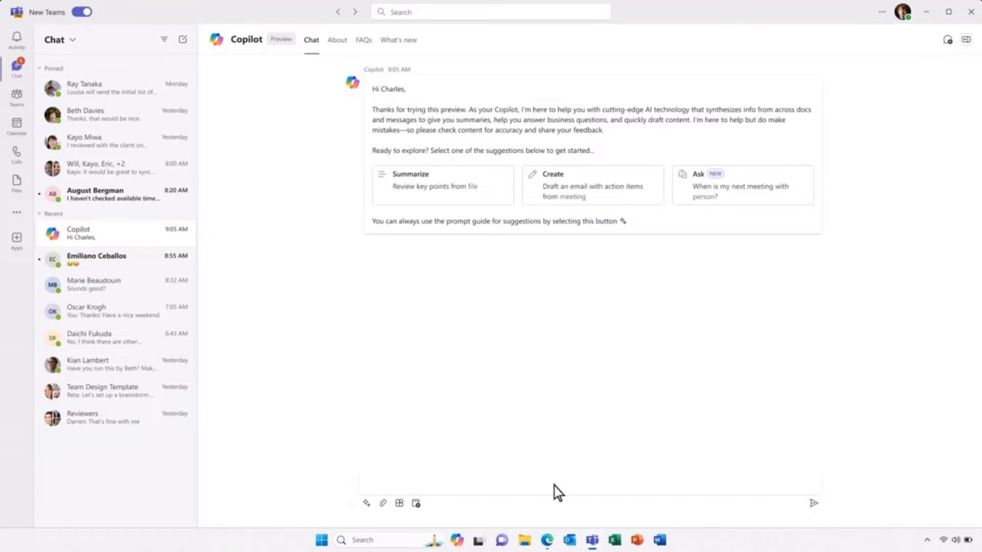
{"action": "type", "text": "What are the lead times with Supplier Alpine Ski House?"}
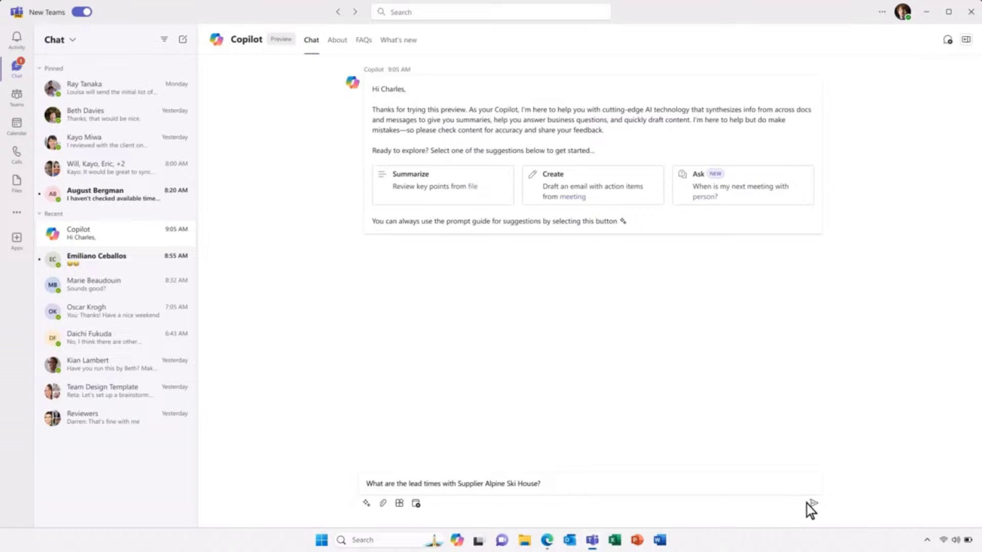
{"action": "left_click", "coordinate": [814, 504]}
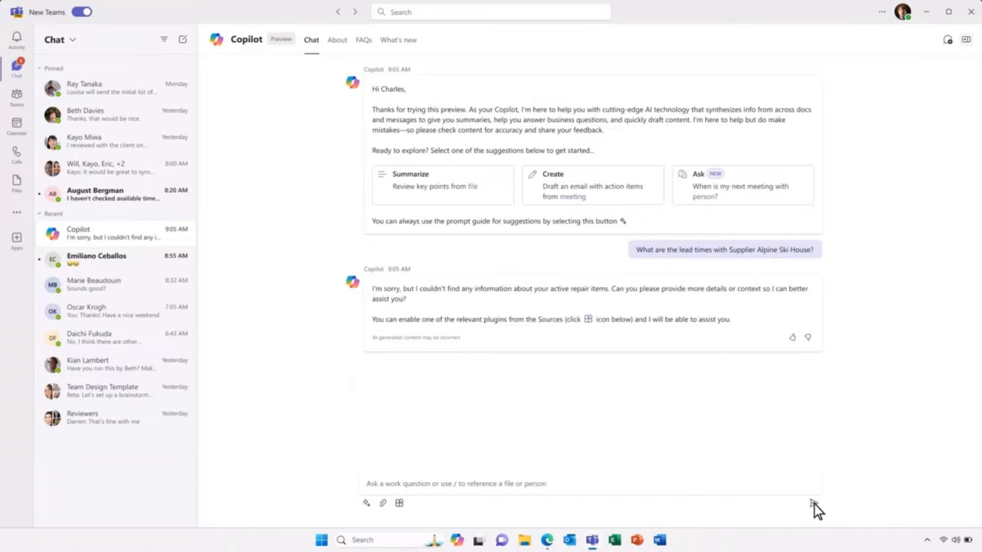
Open the Microsoft Copilot Studio plugin from Teams to edit the Supplier Performance Metrics topic
{"action": "left_click", "coordinate": [400, 504]}
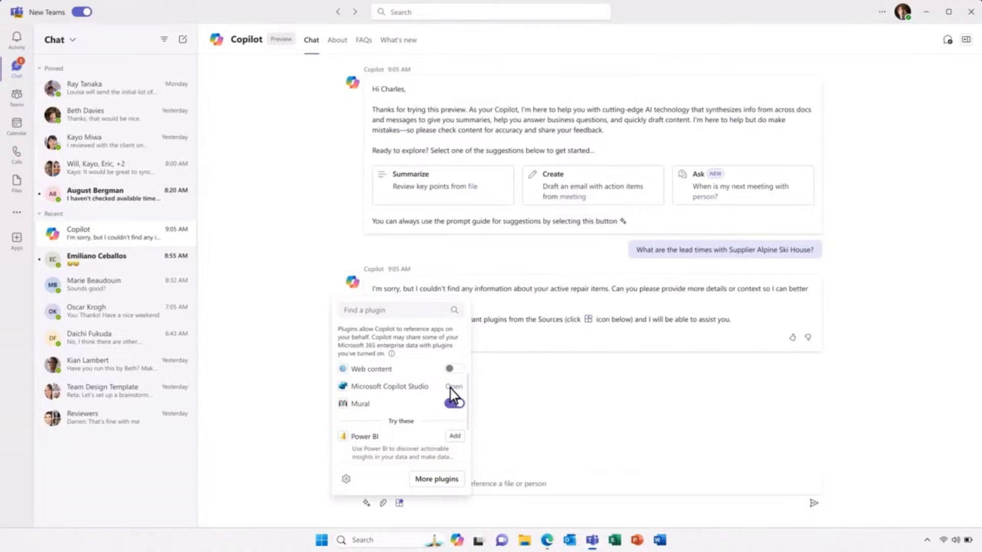
{"action": "left_click", "coordinate": [450, 389]}
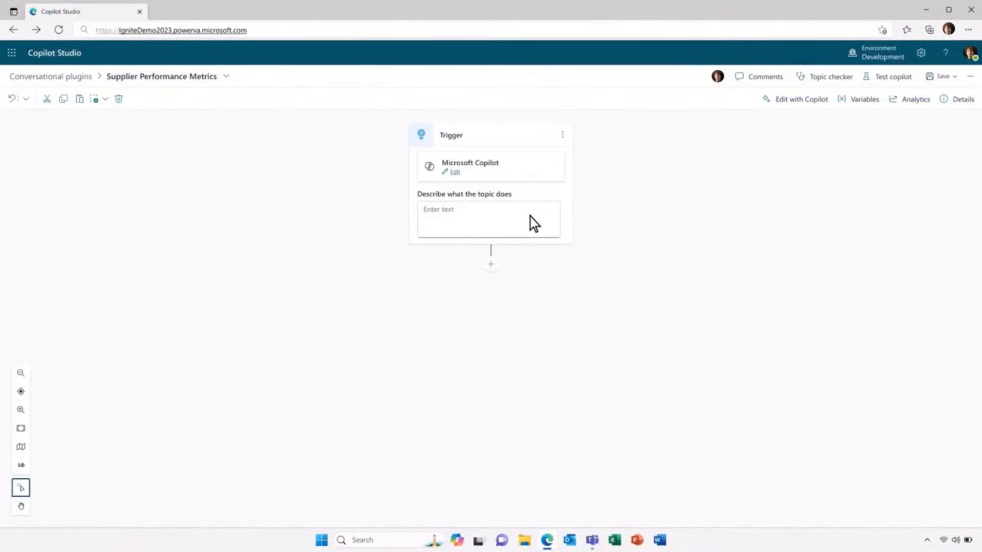
Give the topic the description 'Provide details to employees asking questions about supplier metrics and performance.'
{"action": "left_click", "coordinate": [530, 217]}
{"action": "type", "text": "Provide details to employees asking questions about supplier metrics and performance."}
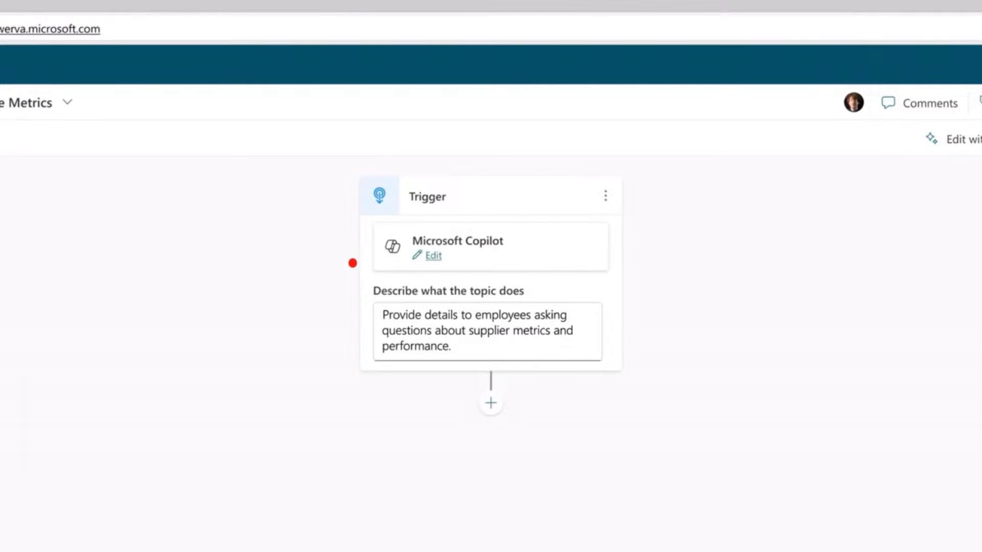
{"action": "left_click_drag", "start_coordinate": [351, 262], "coordinate": [636, 387]}
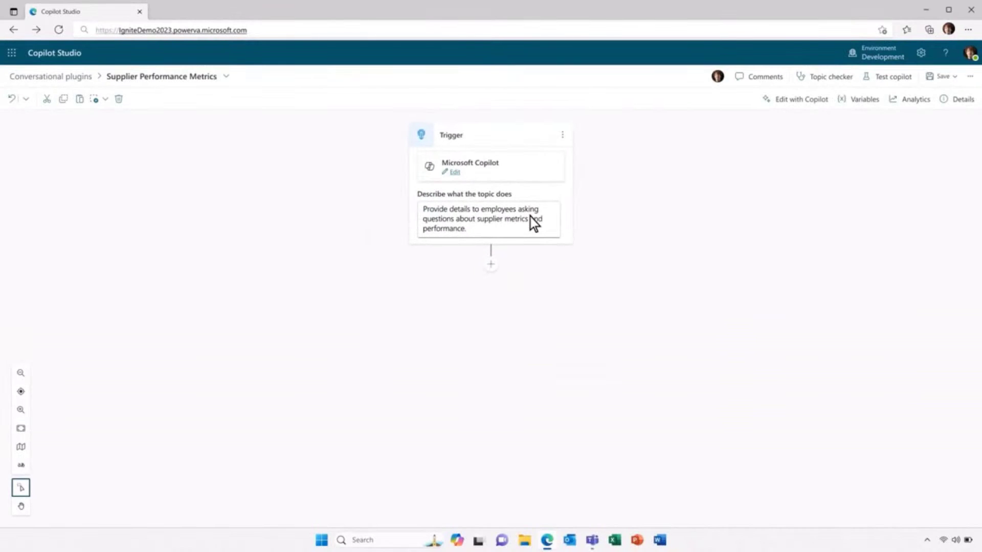
{"action": "left_click", "coordinate": [492, 266]}
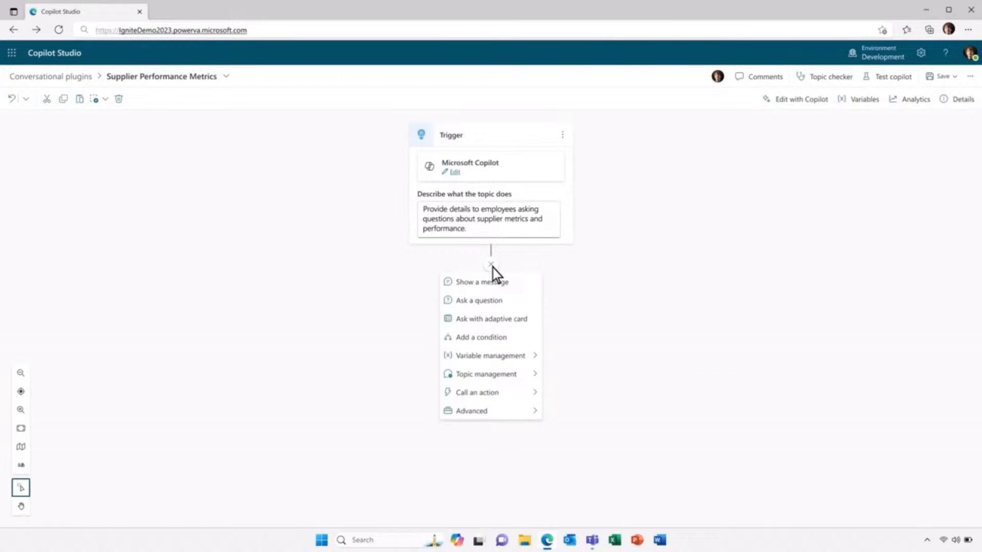
Insert a Create generative answers node from the Advanced menu below the trigger
{"action": "left_click", "coordinate": [514, 412]}
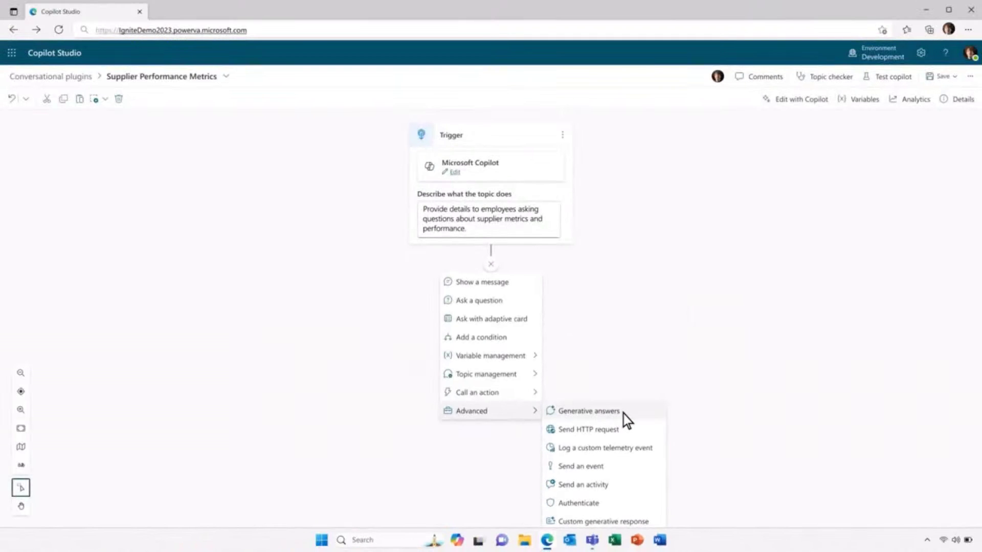
{"action": "left_click", "coordinate": [623, 414]}
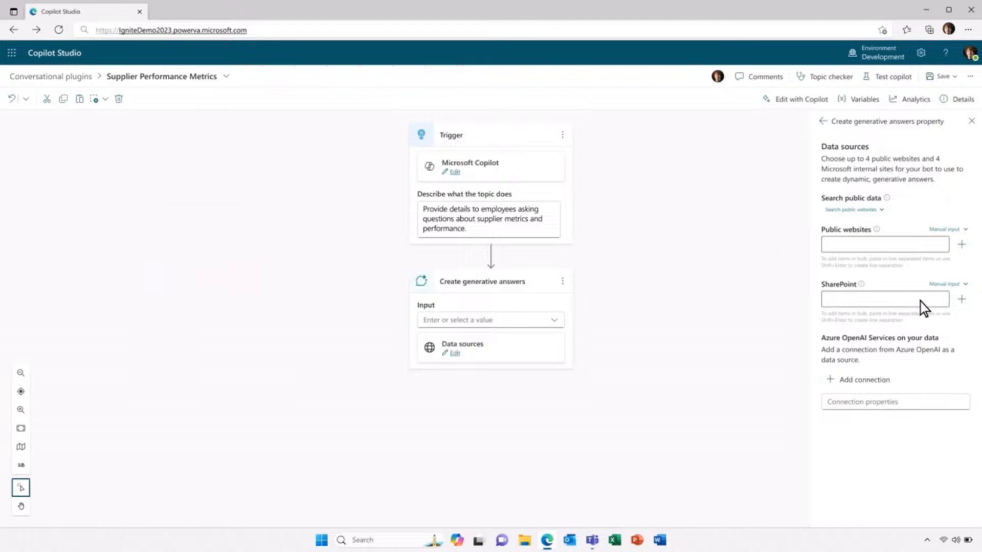
Add the SupplierMetrics SharePoint site as the generative answers data source and check its document
{"action": "type", "text": "https://contoso.sharepoint.com/SupplierMetrics"}
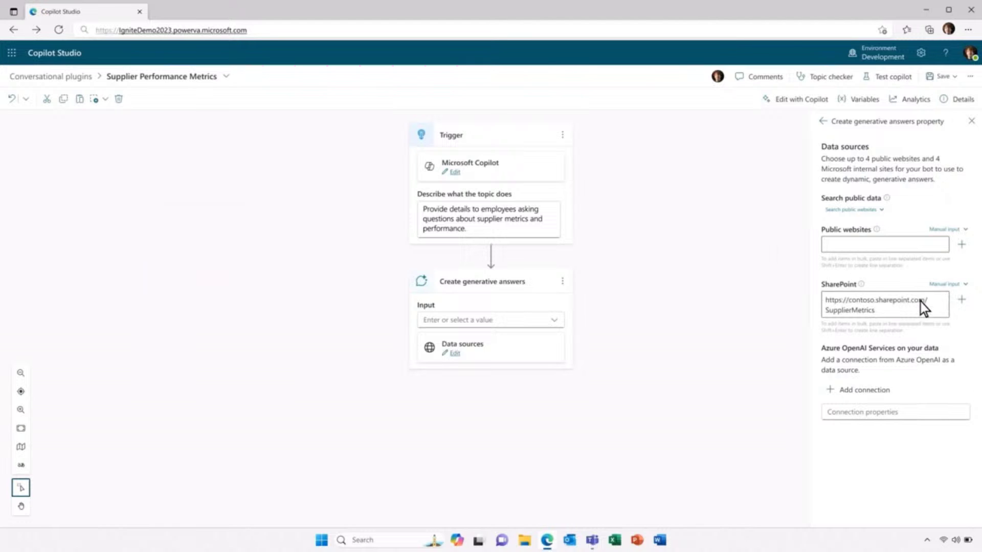
{"action": "left_click", "coordinate": [962, 301]}
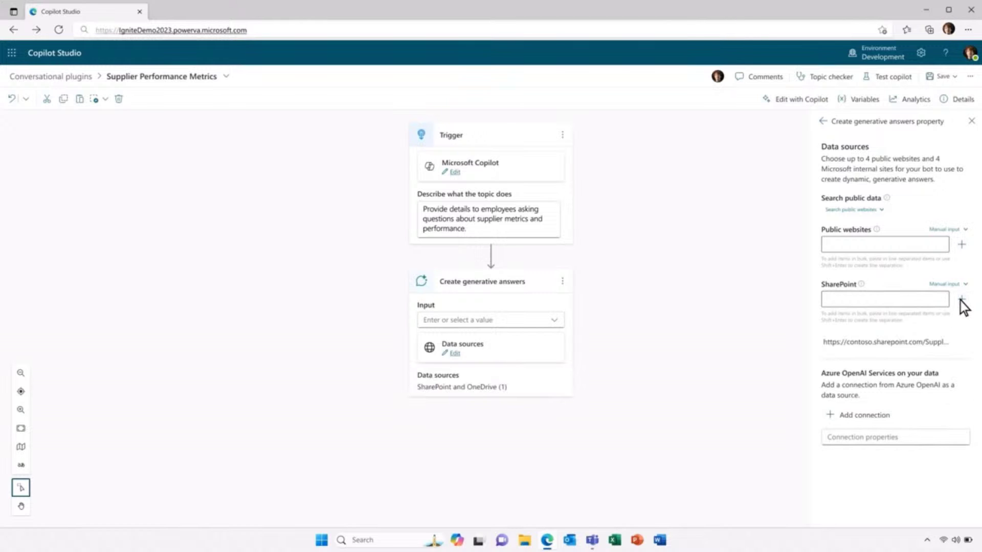
{"action": "left_click", "coordinate": [878, 341]}
{"action": "scroll", "coordinate": [978, 194], "scroll_direction": "down", "scroll_amount": 8}
{"action": "left_click_drag", "start_coordinate": [978, 194], "coordinate": [978, 286]}
{"action": "left_click", "coordinate": [264, 11]}
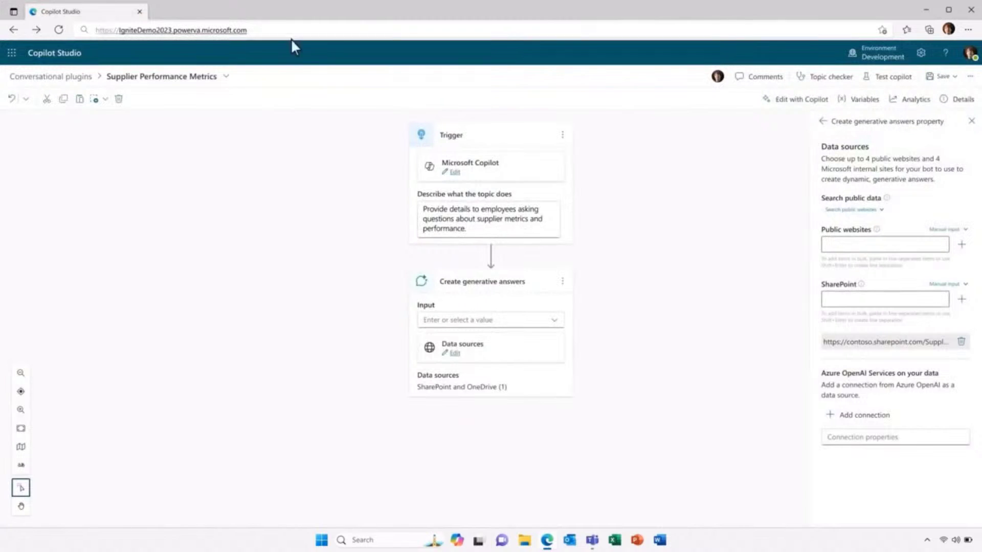
Set the generative answers input to the system variable Activity.Text
{"action": "left_click", "coordinate": [559, 324]}
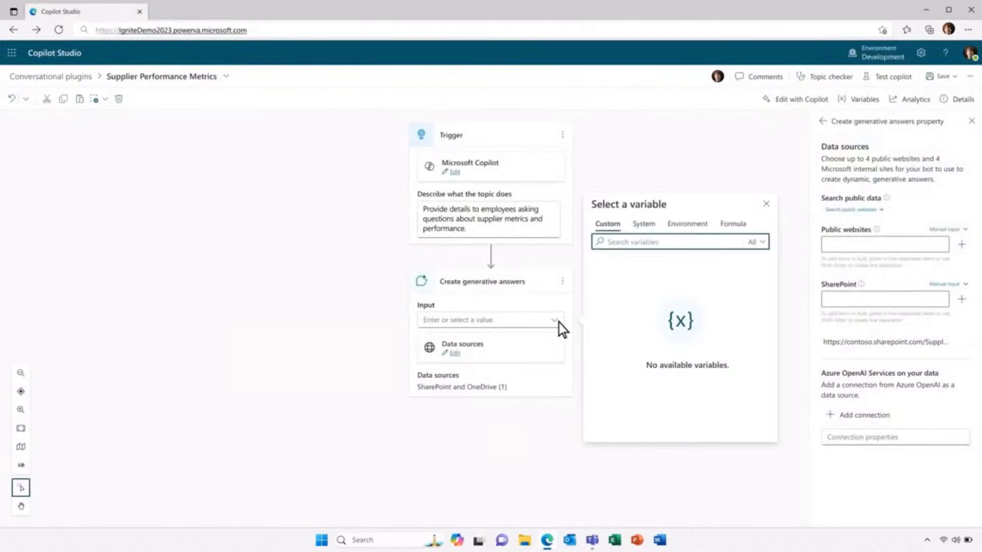
{"action": "left_click", "coordinate": [645, 225]}
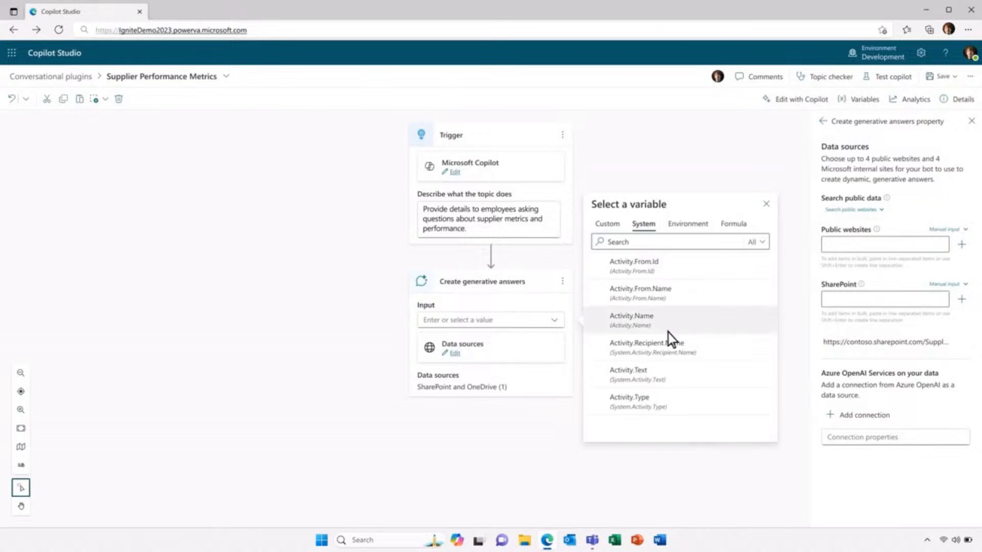
{"action": "left_click", "coordinate": [677, 379]}
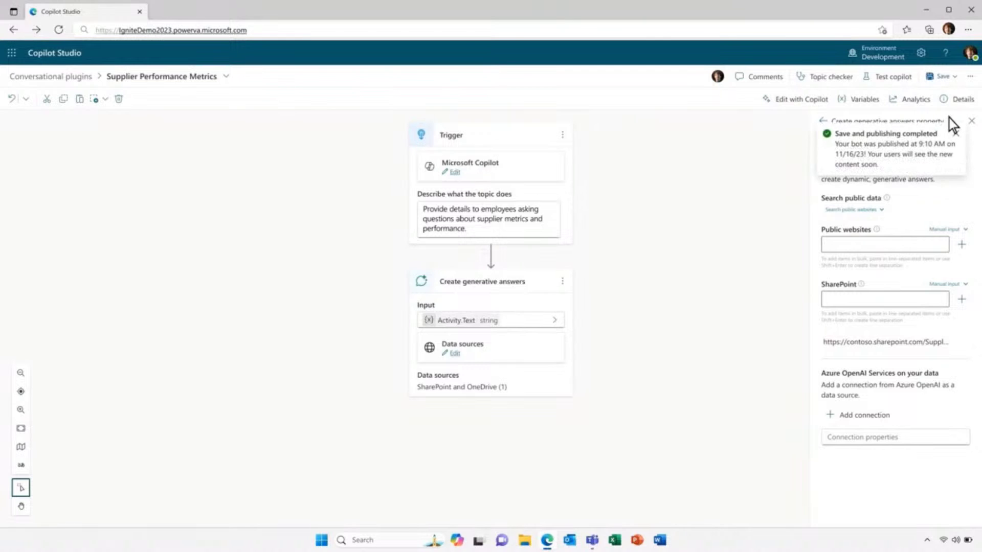
Ask Teams Copilot again: 'What are the lead times with Supplier Alpine Ski House?'
{"action": "left_click", "coordinate": [592, 540]}
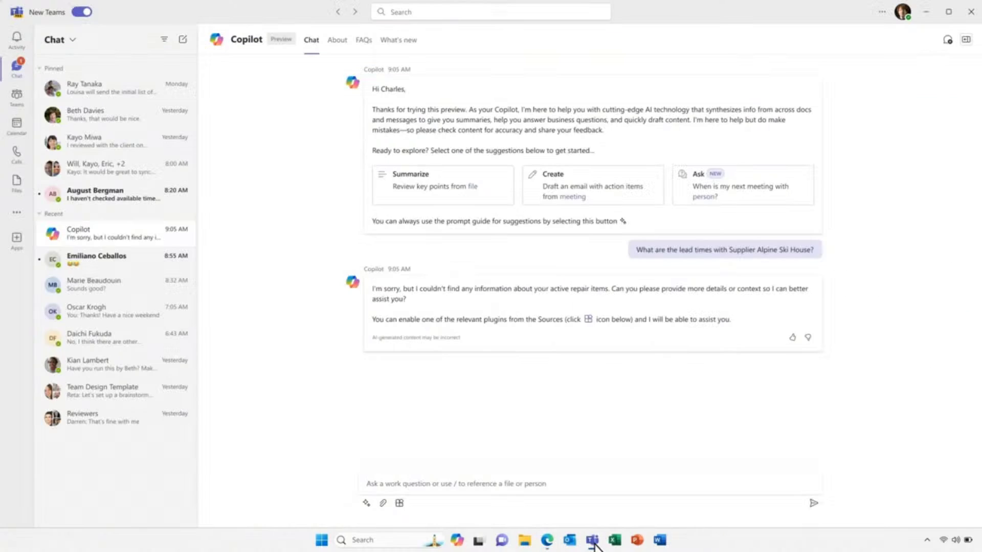
{"action": "left_click", "coordinate": [571, 488]}
{"action": "type", "text": "What are the lead times with Supplier Alpine Ski House?"}
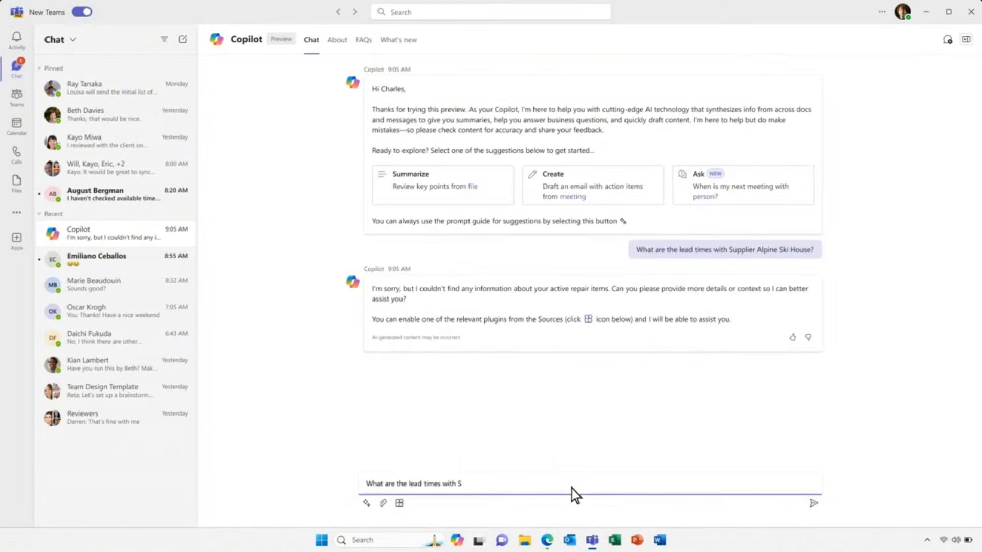
{"action": "left_click", "coordinate": [813, 504]}
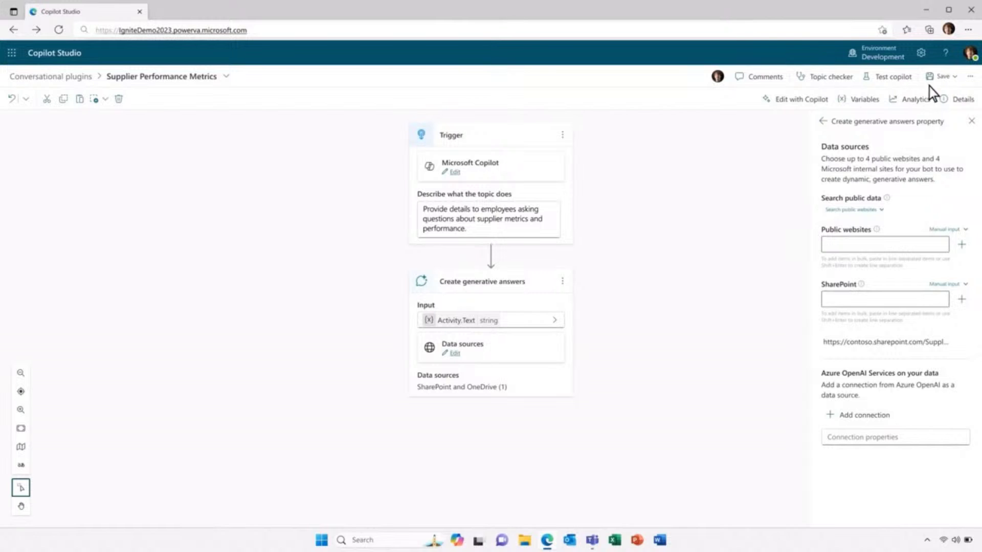
Use 'Save and publish to Microsoft Copilot' on the Supplier Performance Metrics topic
{"action": "left_click", "coordinate": [939, 77]}
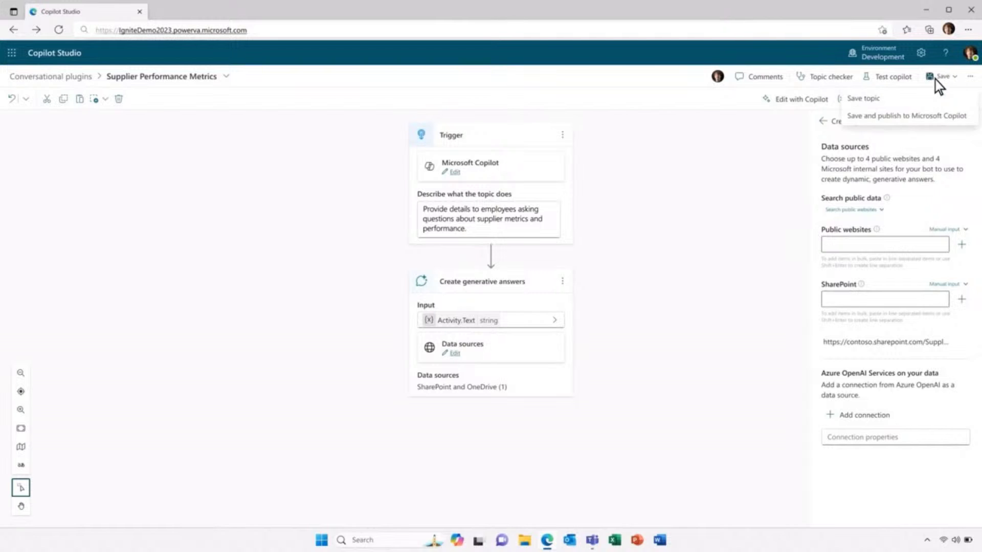
{"action": "left_click", "coordinate": [949, 119]}
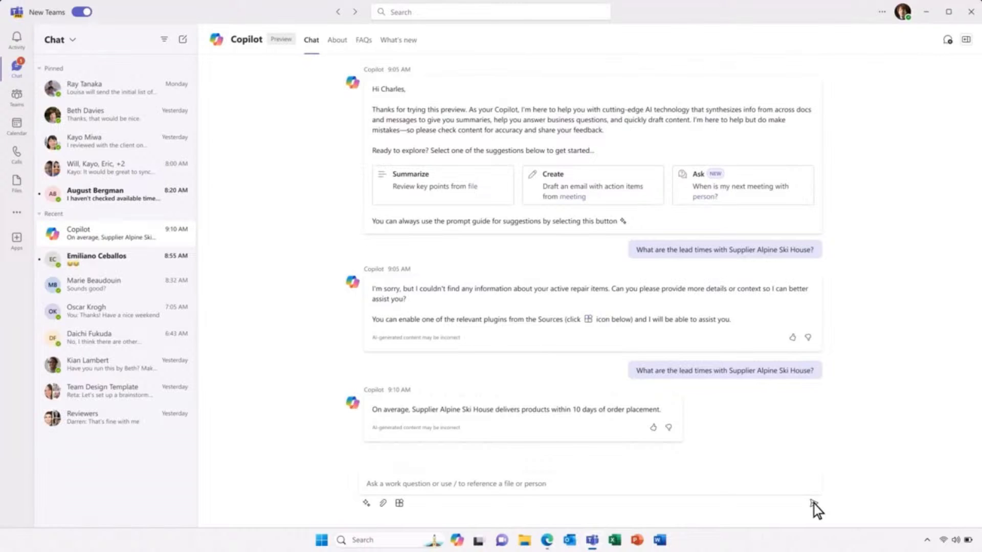
Open the Copilot Studio plugin from Teams to show its ten conversational plugins
{"action": "left_click", "coordinate": [400, 505]}
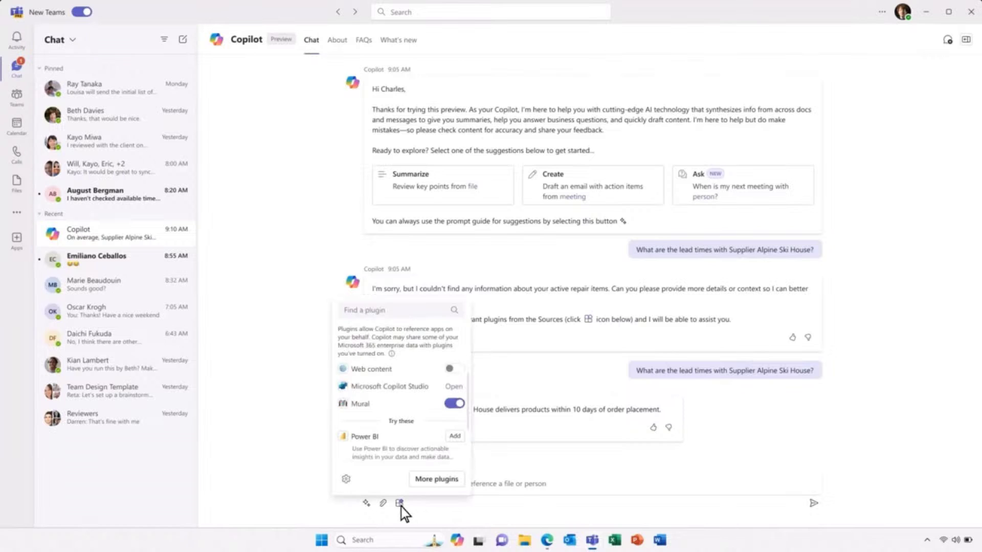
{"action": "left_click", "coordinate": [453, 387]}
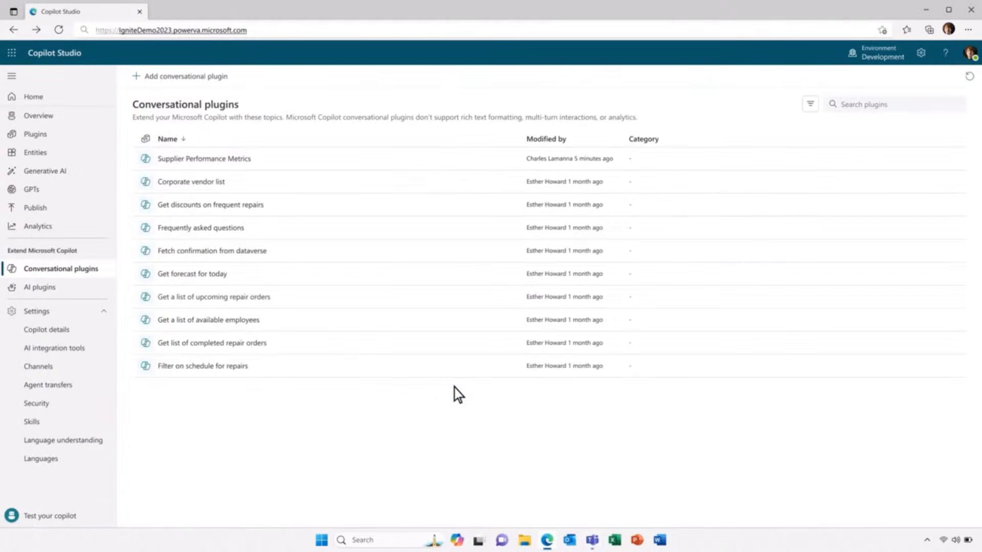
Create a new plugin topic described as 'Provide details to employees asking questions about supplier metrics and performance.'
{"action": "left_click", "coordinate": [163, 78]}
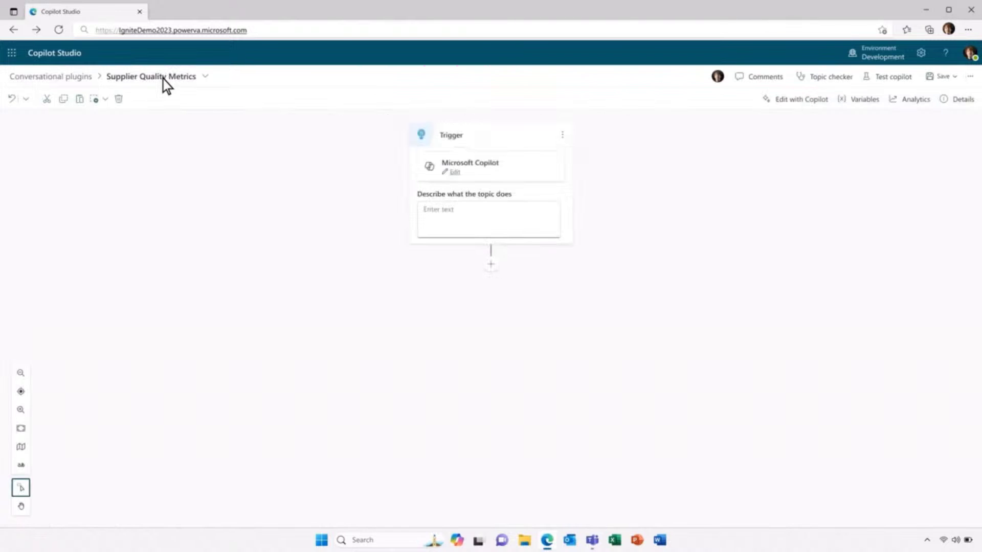
{"action": "left_click", "coordinate": [515, 226]}
{"action": "type", "text": "Provide details to employees asking questions abou"}
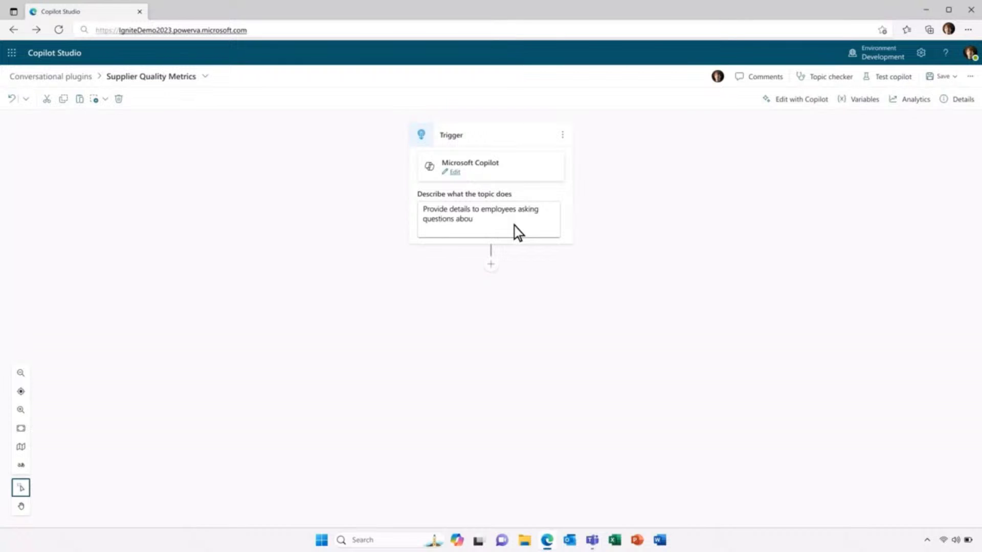
{"action": "type", "text": "t supplier metrics and performance."}
Add an action after the trigger, searching the available actions for 'SAP'
{"action": "left_click", "coordinate": [491, 264]}
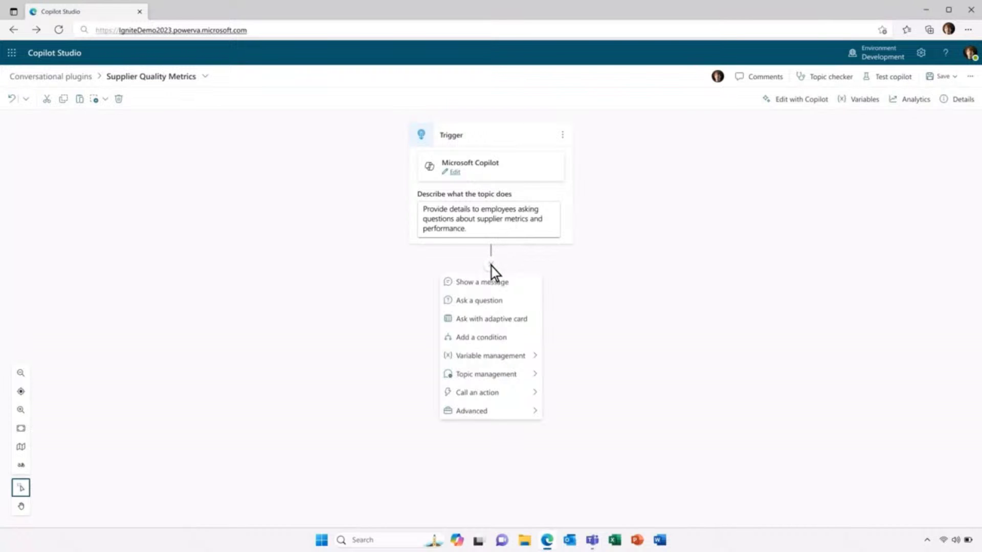
{"action": "mouse_move", "coordinate": [515, 395]}
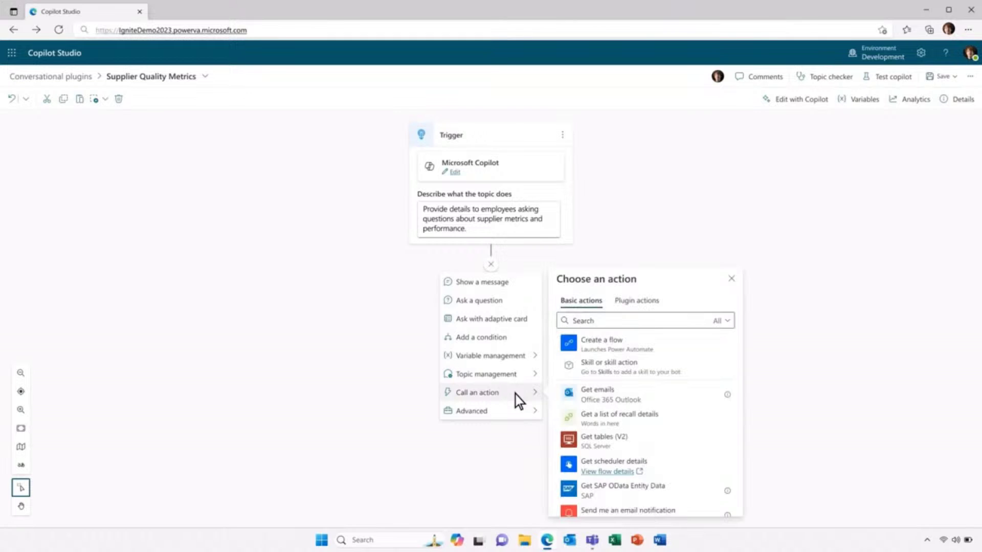
{"action": "left_click", "coordinate": [625, 321]}
{"action": "type", "text": "SAP"}
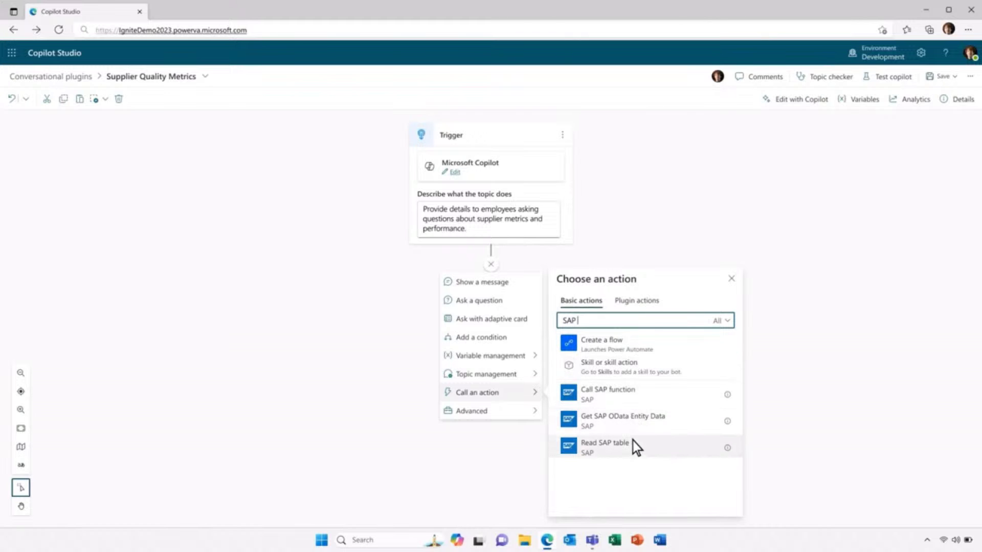
Add a Read SAP table action whose table name is 'Supplier Performance Table'
{"action": "left_click", "coordinate": [633, 455]}
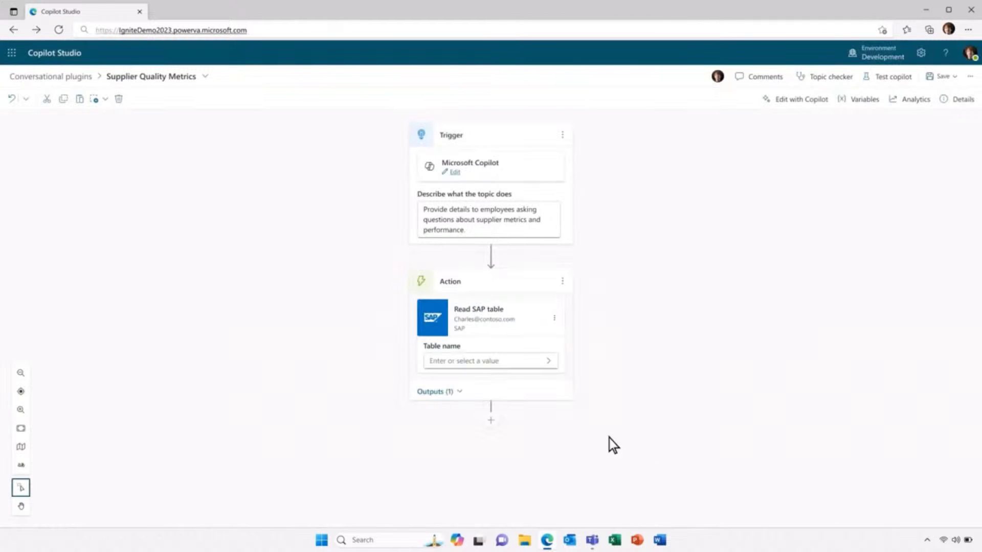
{"action": "left_click", "coordinate": [499, 364]}
{"action": "type", "text": "Supplier Performance Table"}
{"action": "left_click", "coordinate": [491, 422]}
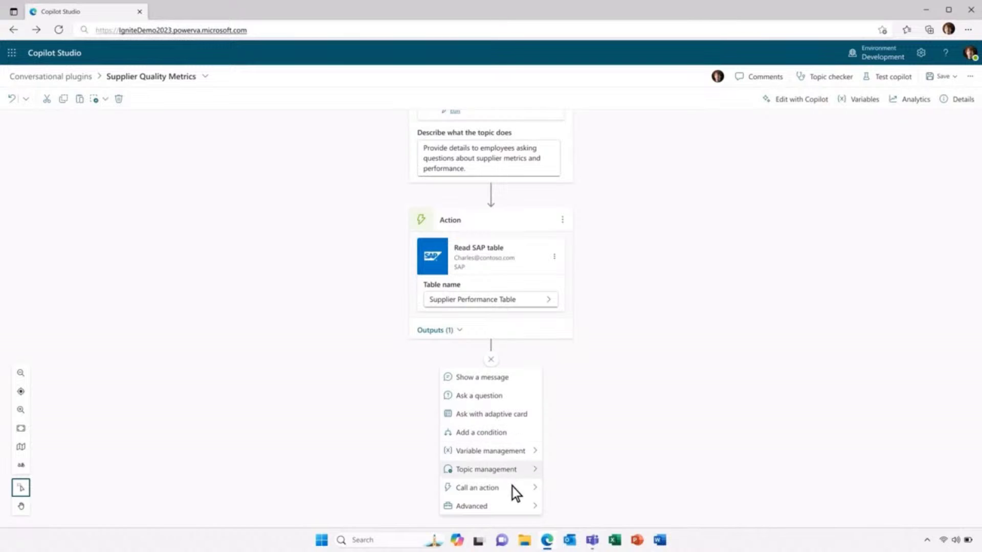
Add the Get order delivery rates action from the Supplier Quality Metrics connector after the SAP read step
{"action": "mouse_move", "coordinate": [513, 489]}
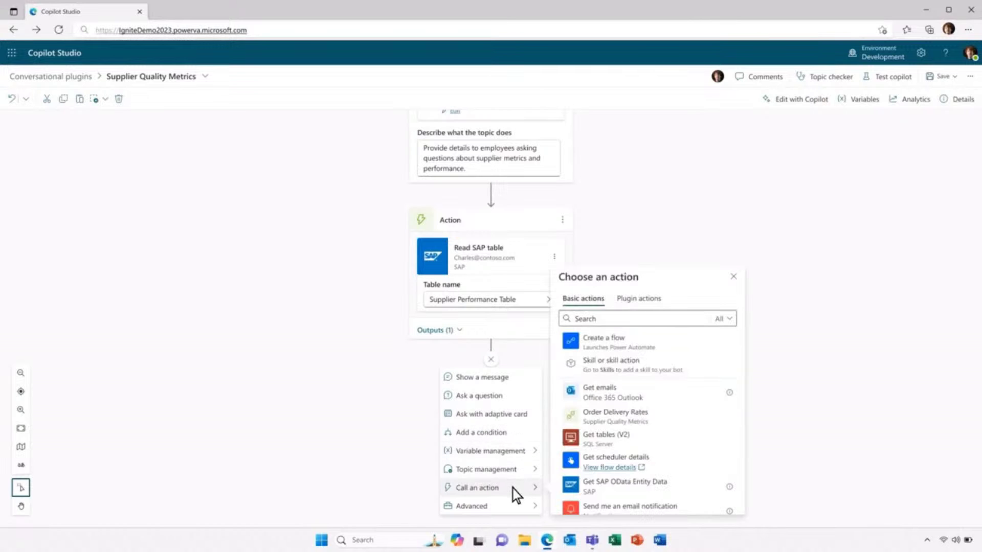
{"action": "left_click", "coordinate": [597, 321]}
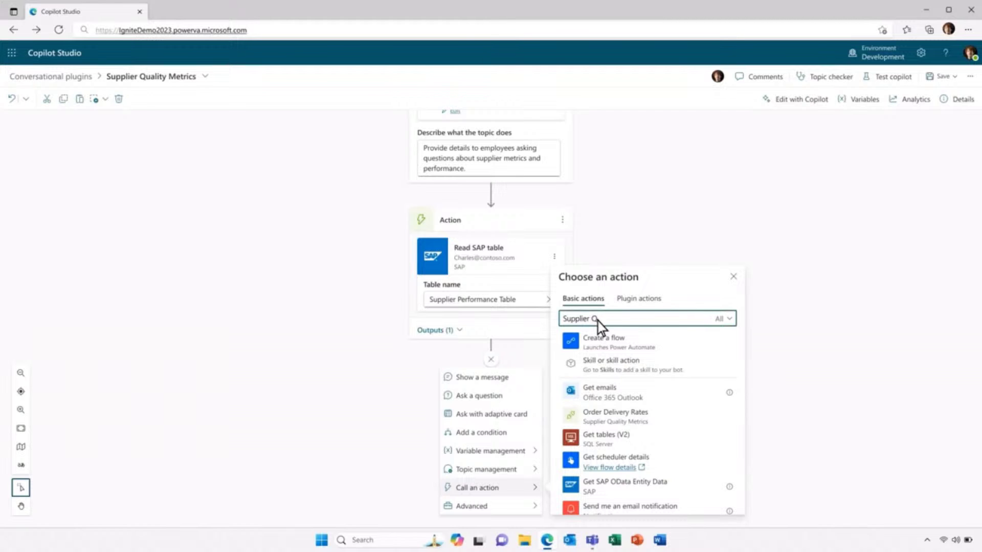
{"action": "type", "text": "Supplier Quality Metrics"}
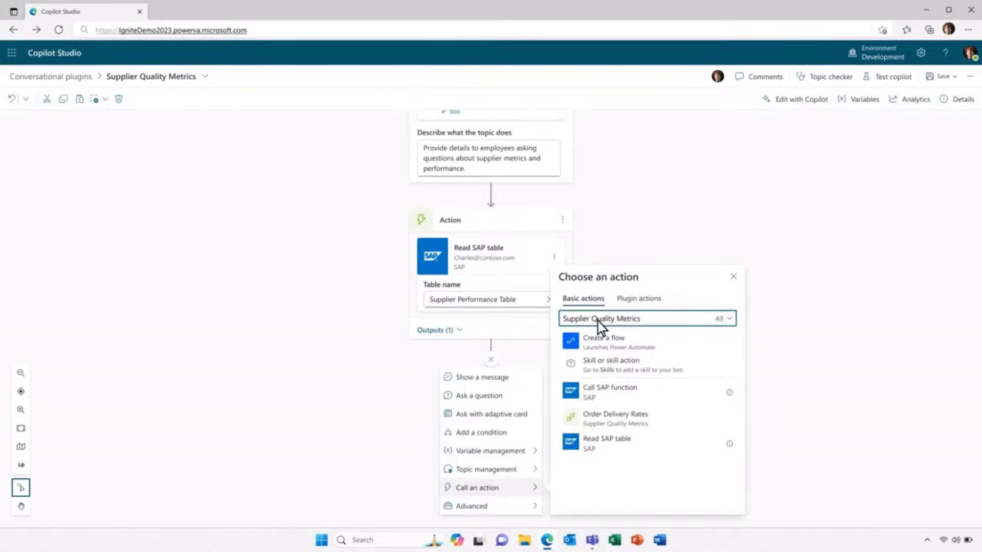
{"action": "left_click", "coordinate": [664, 427]}
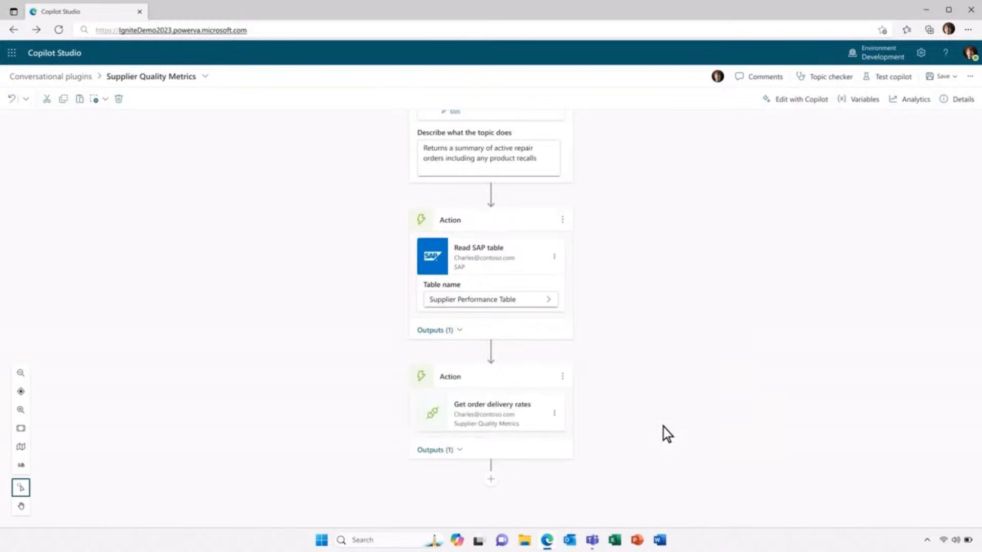
{"action": "left_click", "coordinate": [493, 480]}
{"action": "mouse_move", "coordinate": [508, 509]}
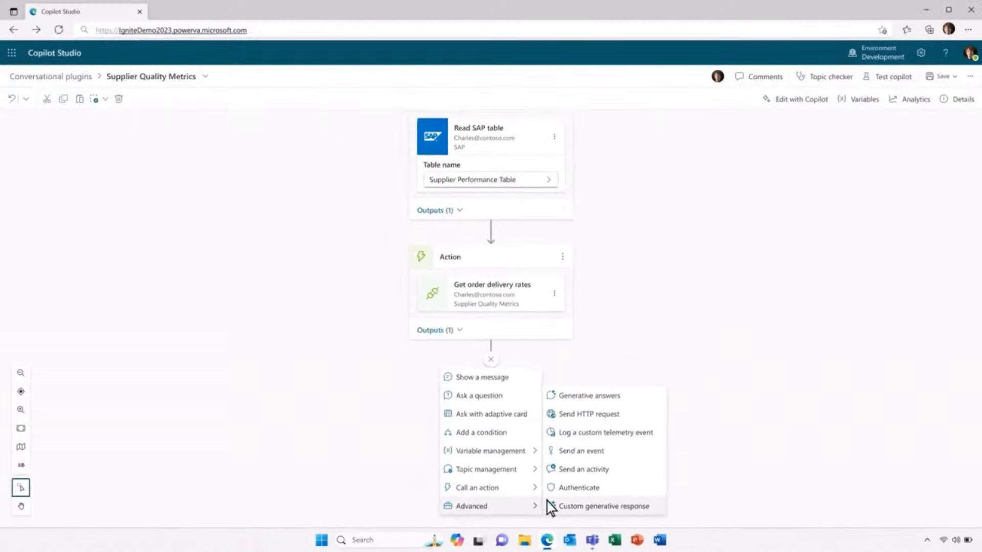
Add a custom generative response using SupplierQualityMetrics as input, with instructions to summarise supplier lead times
{"action": "left_click", "coordinate": [549, 507]}
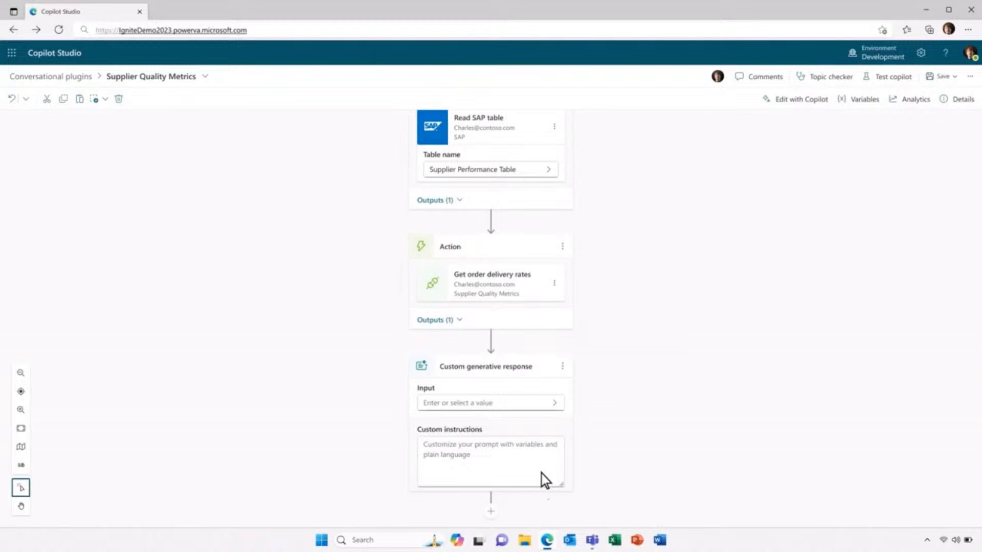
{"action": "left_click", "coordinate": [554, 403]}
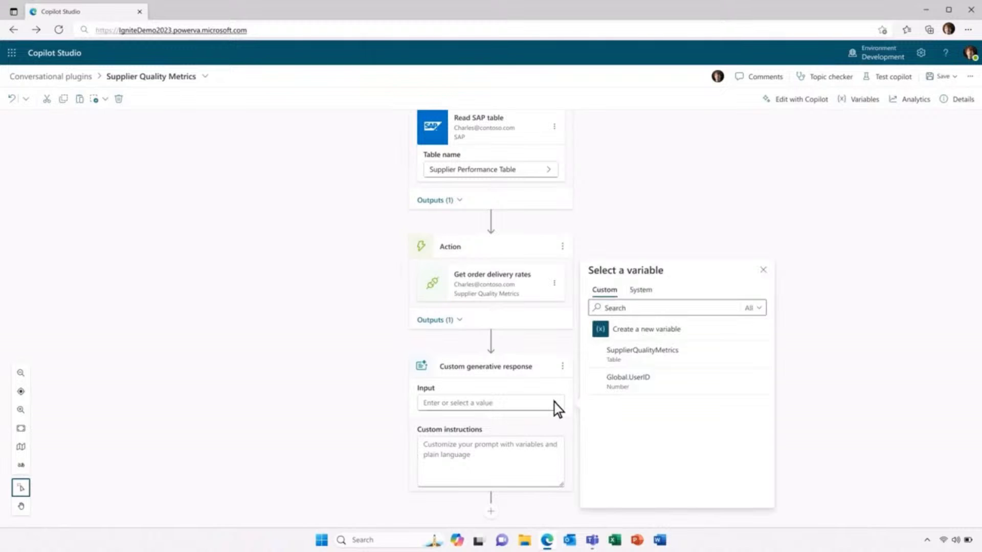
{"action": "left_click", "coordinate": [643, 354]}
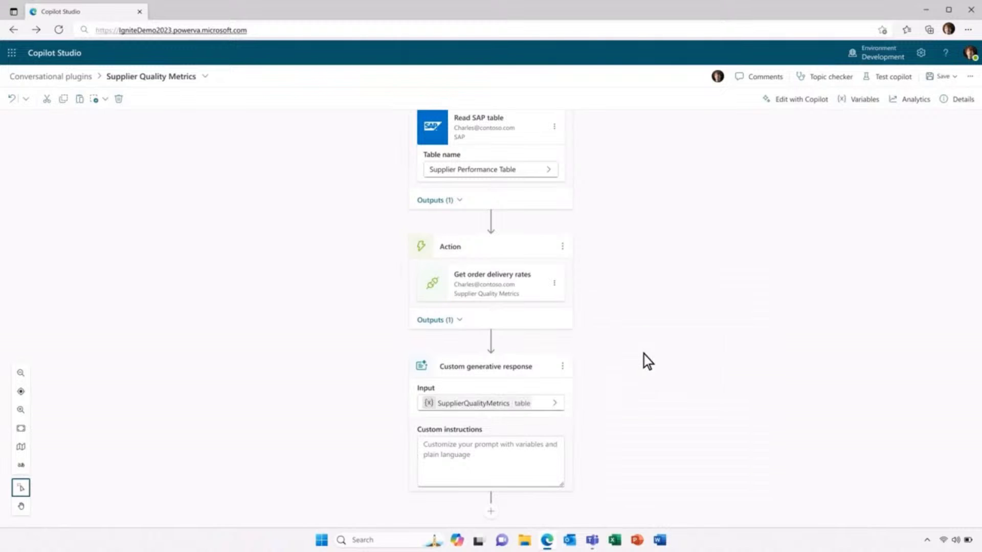
{"action": "left_click", "coordinate": [523, 453]}
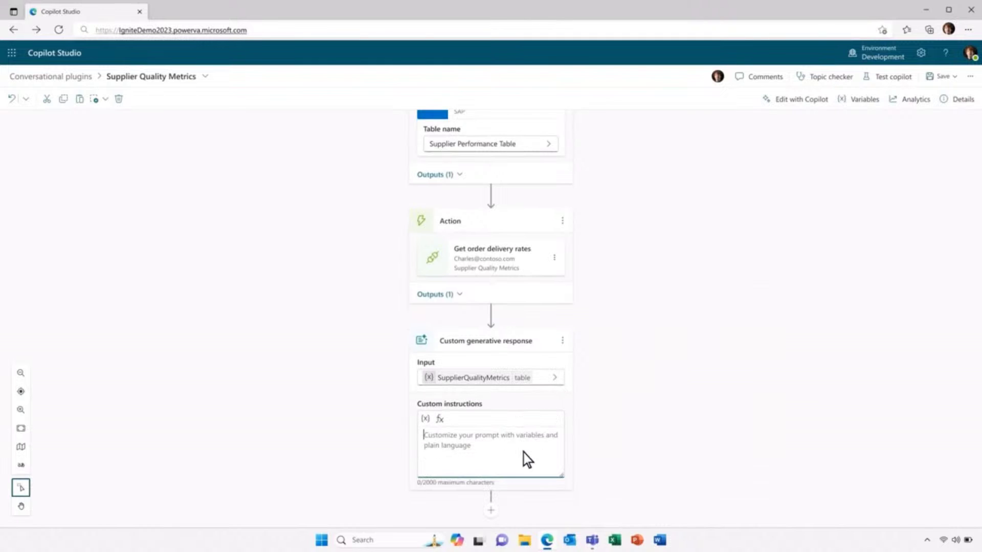
{"action": "type", "text": "Create a summary of the lead times for suppliers that"}
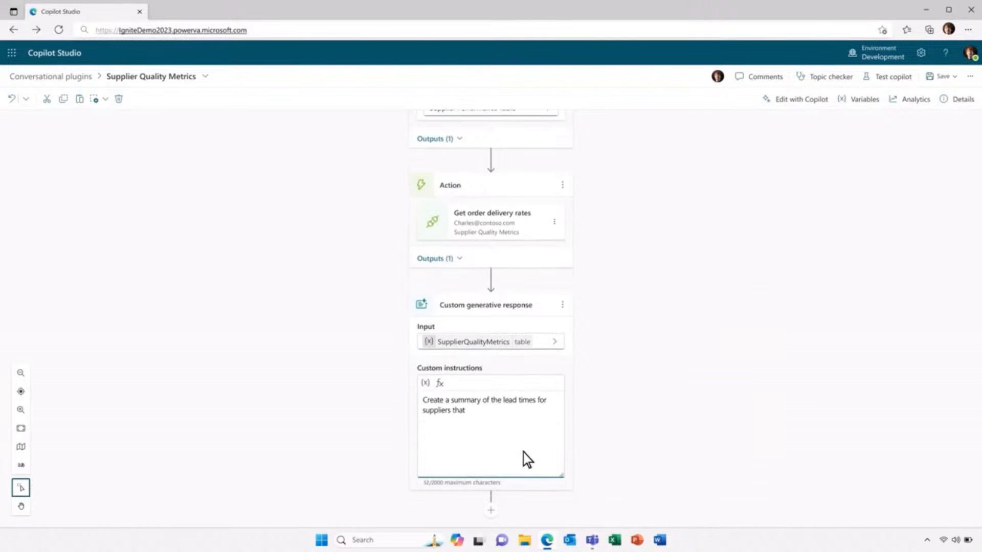
{"action": "type", "text": " a user is requesting based on the period they have asked. Also include details on the delivery date of the orders based on the period"}
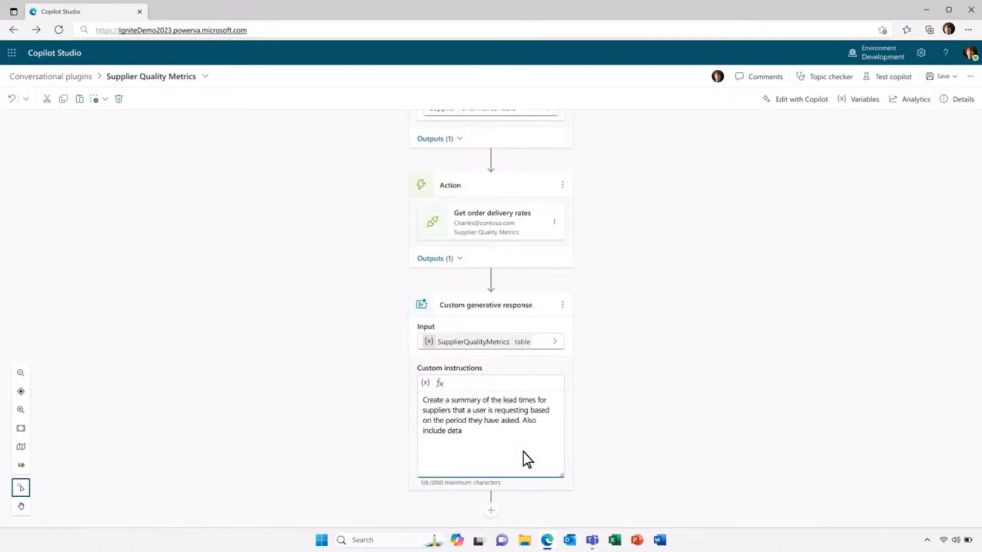
{"action": "type", "text": " they have asked"}
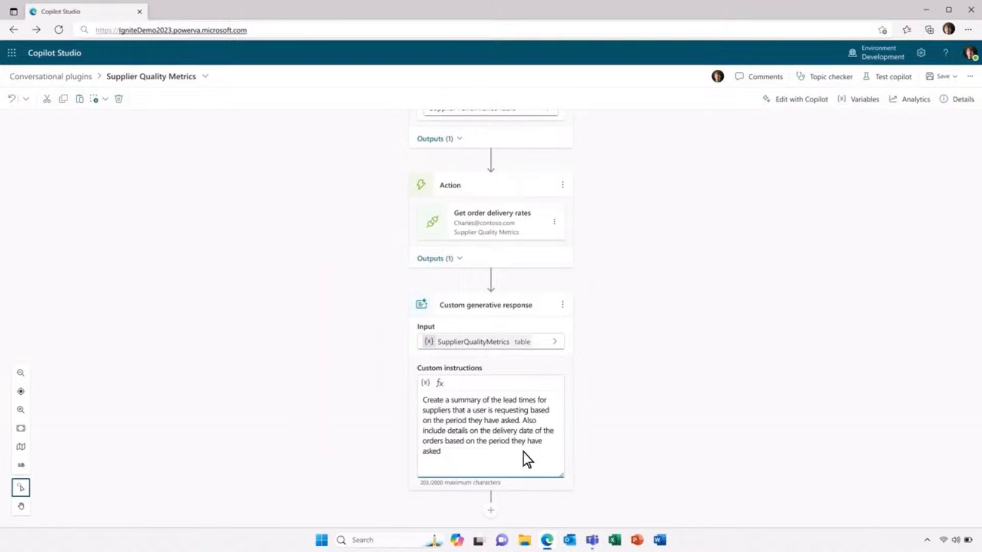
Save the Supplier Quality Metrics topic and publish it to Microsoft Copilot
{"action": "left_click", "coordinate": [935, 80]}
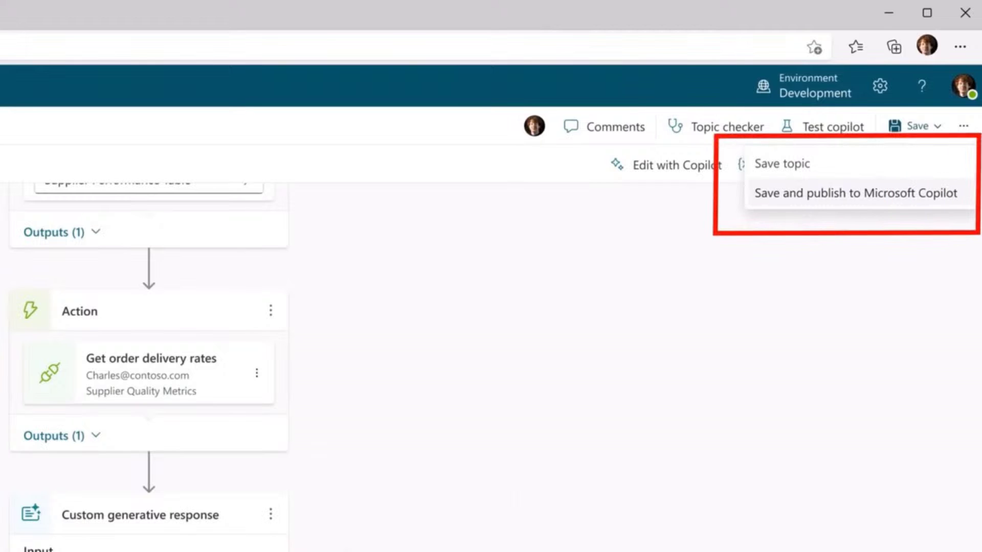
{"action": "left_click", "coordinate": [855, 193]}
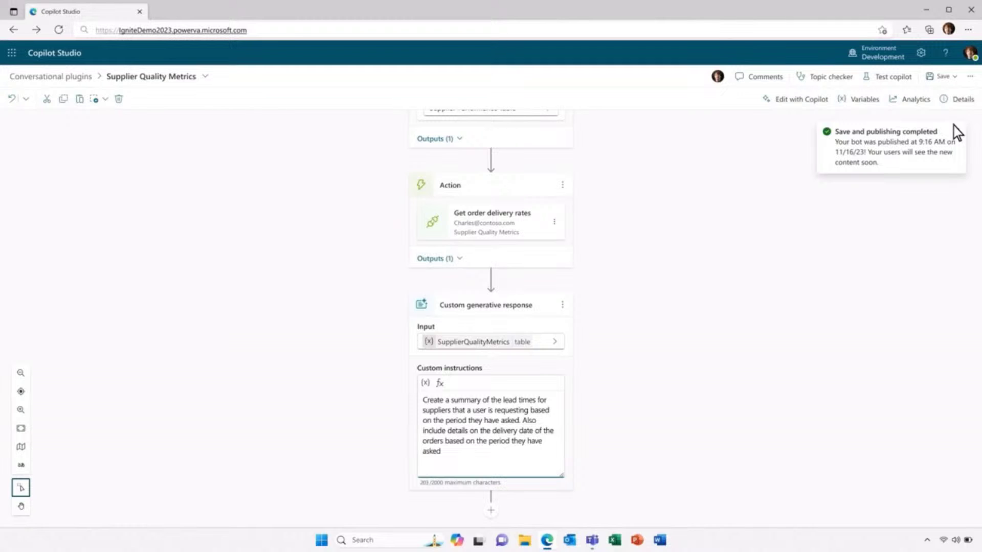
In Teams Copilot chat, send 'What are the lead times with Supplier Alpine Ski House?'
{"action": "left_click", "coordinate": [592, 542]}
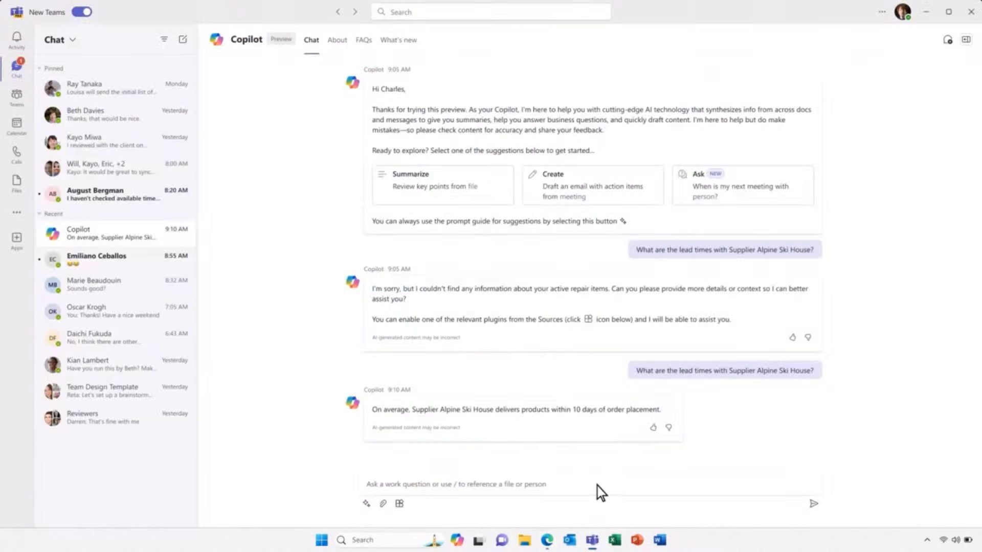
{"action": "type", "text": "What are the lead times with Supplier Alpin"}
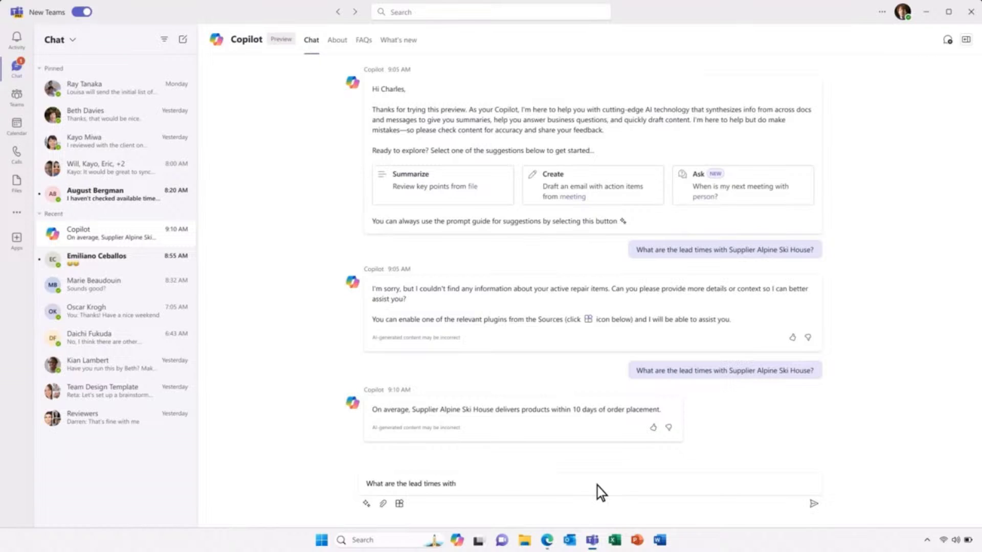
{"action": "type", "text": "e Ski House?"}
{"action": "left_click", "coordinate": [813, 504]}
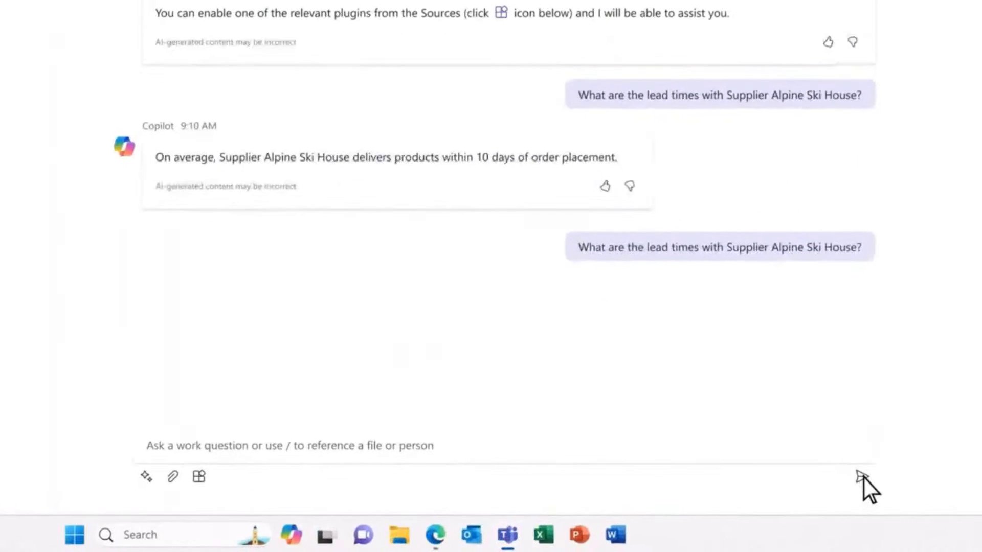